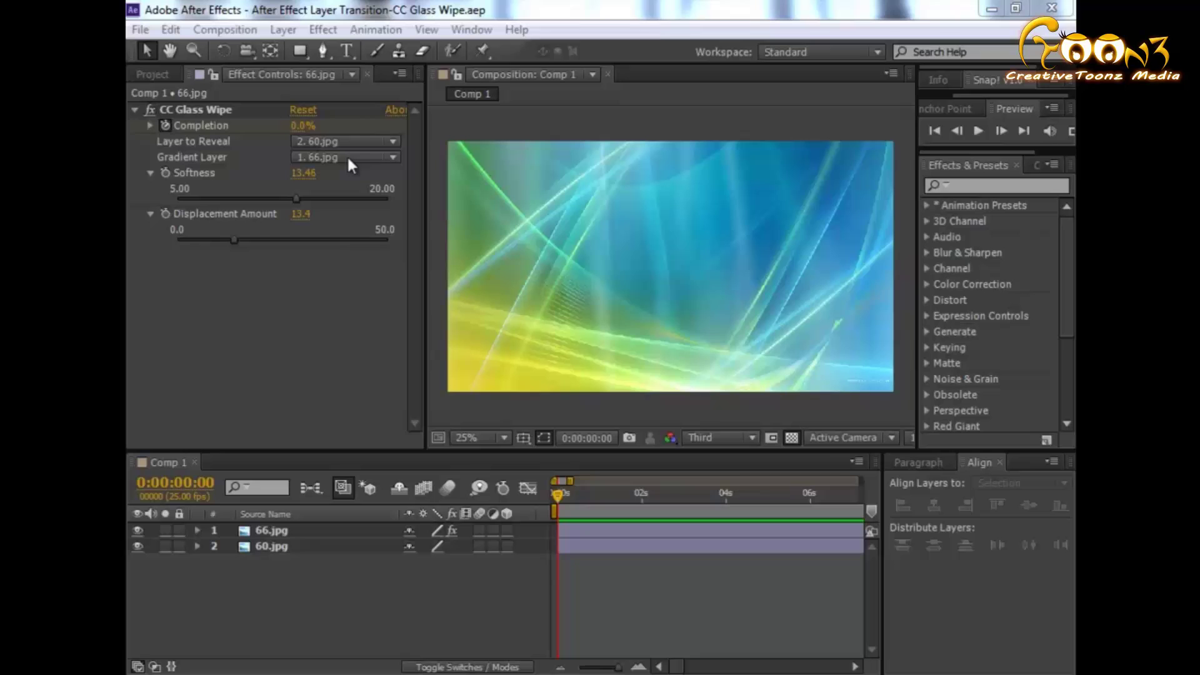
# Step: Preview Comp 1's CC Glass Wipe from blue 66.jpg to orange 60.jpg, replaying from the first frame
pyautogui.click(933, 132)
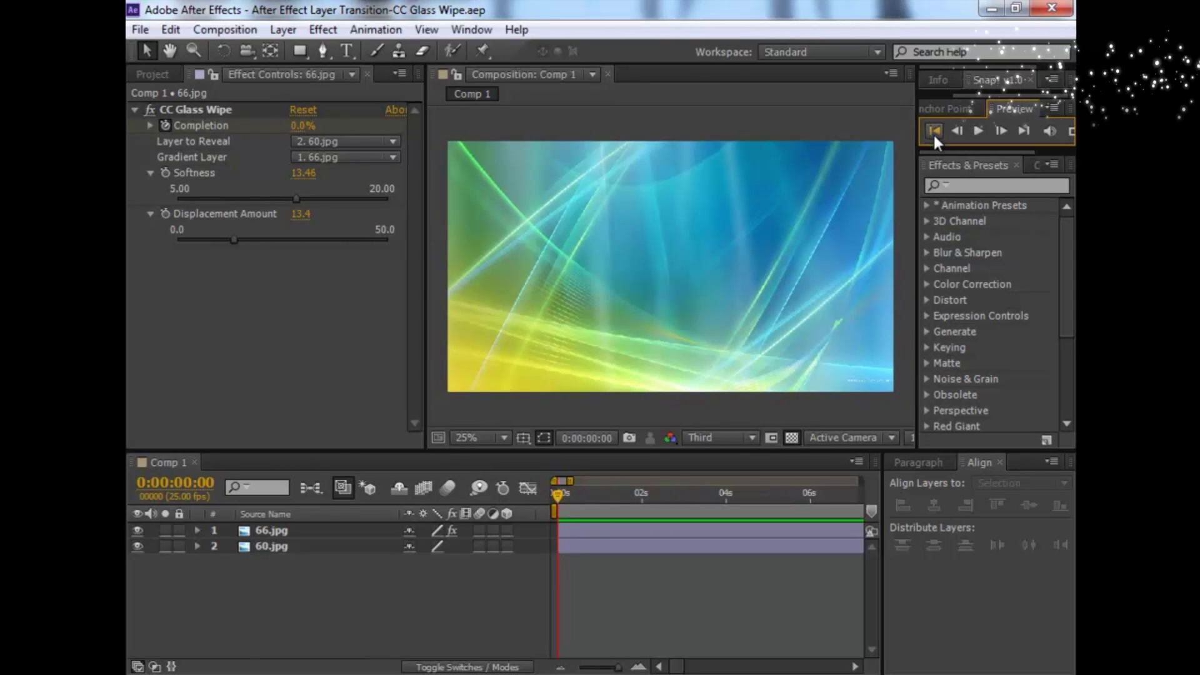
pyautogui.click(978, 130)
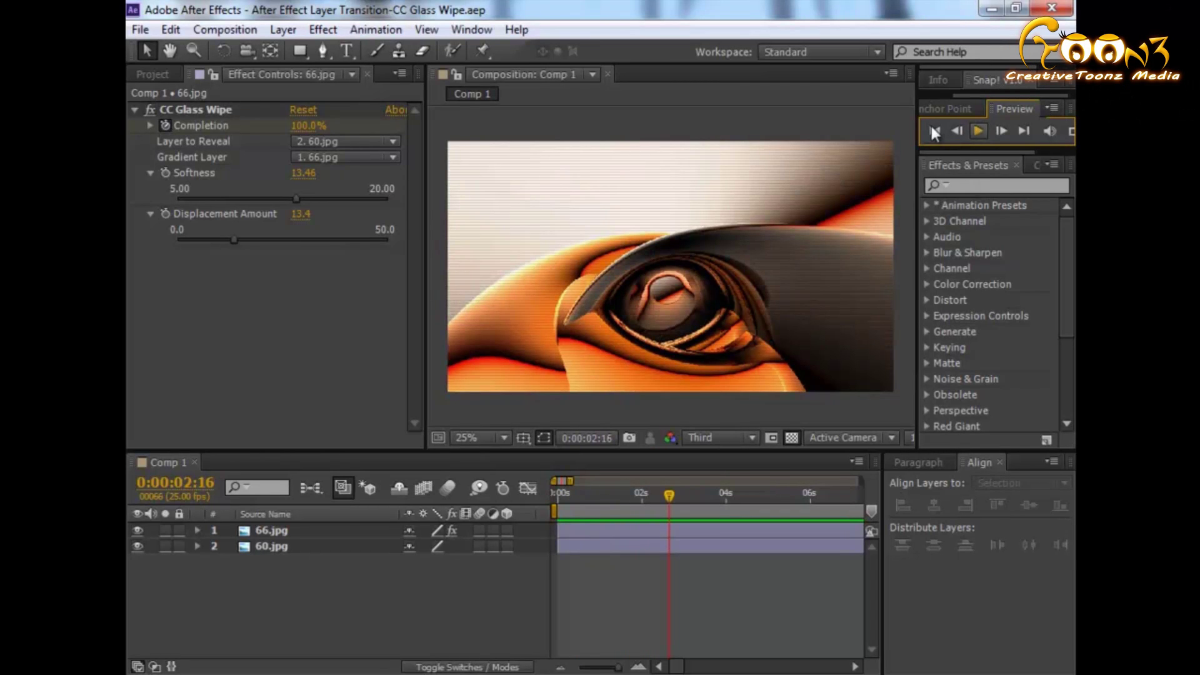
pyautogui.click(934, 131)
pyautogui.click(978, 129)
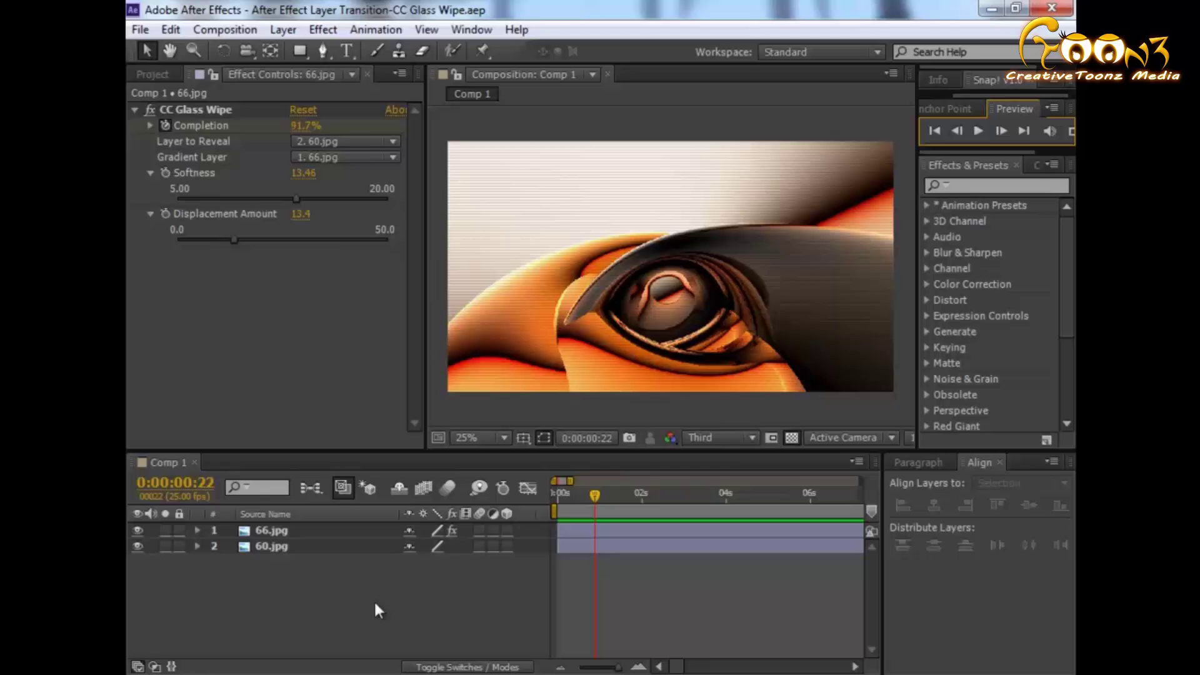
# Step: Create a new 1920×1080 HDTV 1080 25 composition named Comp 2
pyautogui.click(225, 30)
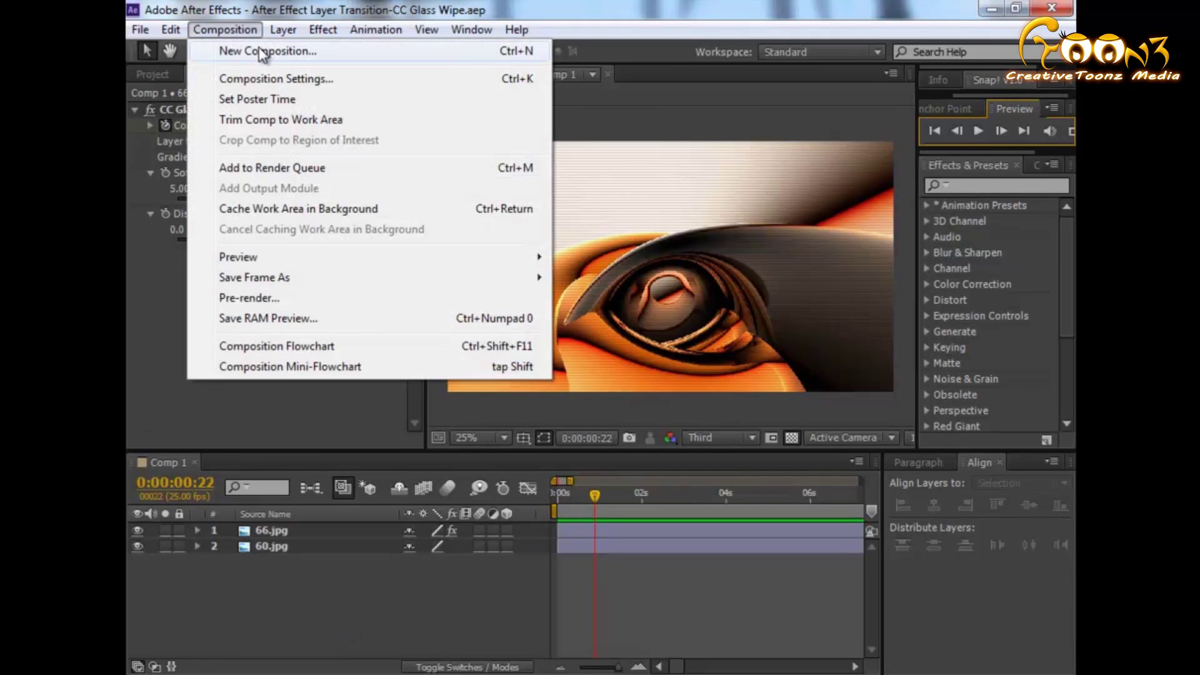
pyautogui.click(329, 50)
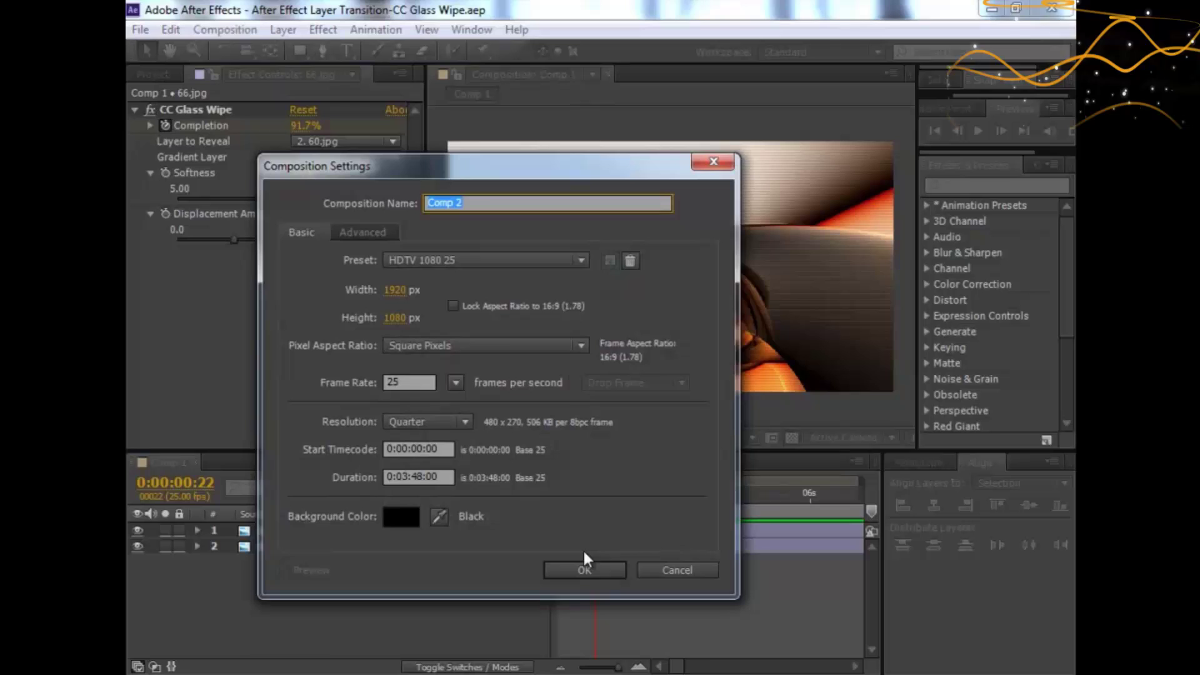
pyautogui.click(582, 562)
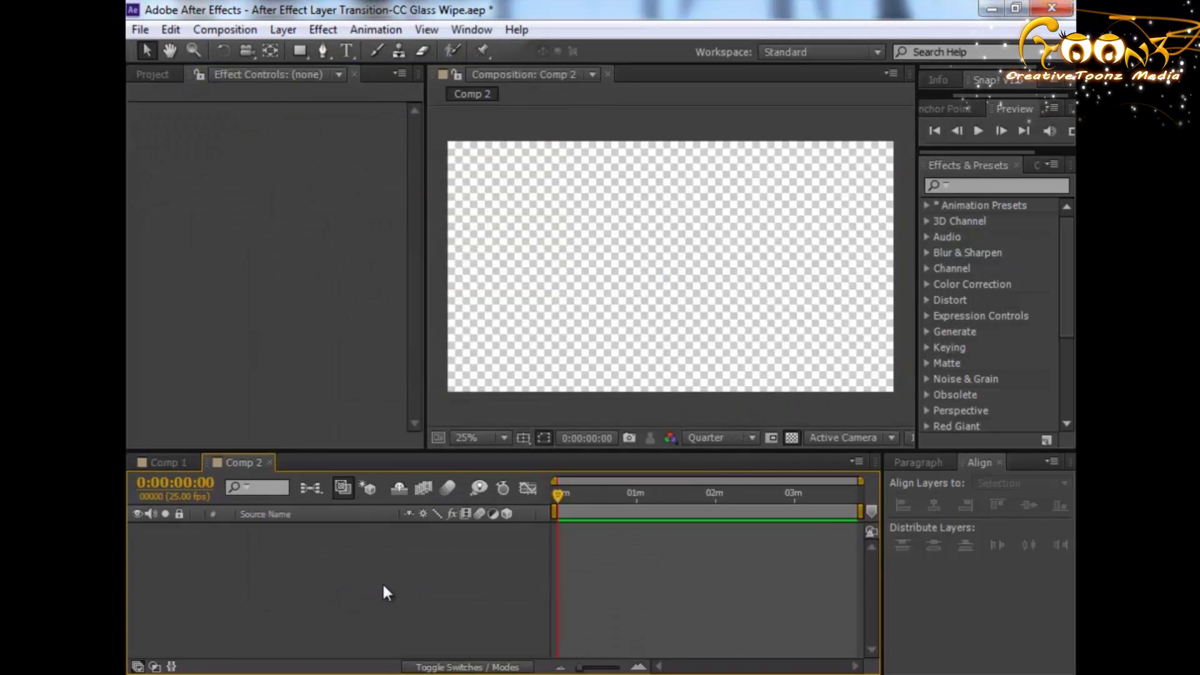
# Step: Add 66.jpg and 60.jpg from the Project panel into Comp 2 as layers
pyautogui.click(132, 79)
pyautogui.click(207, 342)
pyautogui.click(196, 256)
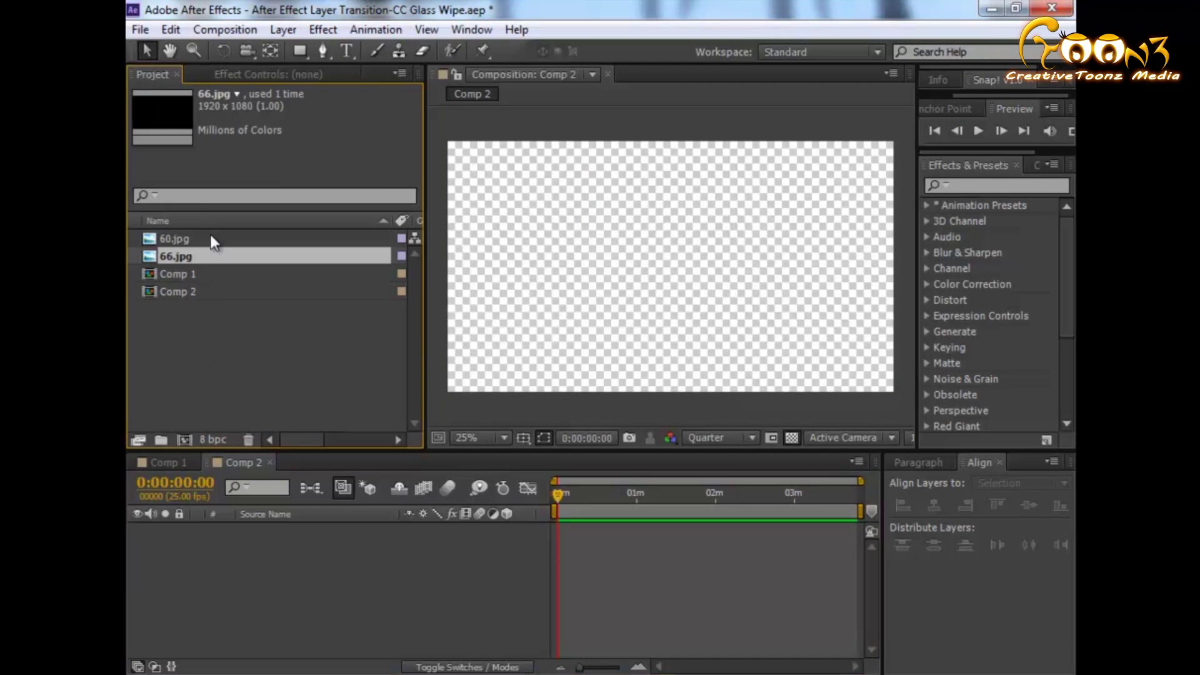
pyautogui.keyDown('ctrl'); pyautogui.click(210, 238); pyautogui.keyUp('ctrl')
pyautogui.moveTo(210, 243); pyautogui.dragTo(309, 594)
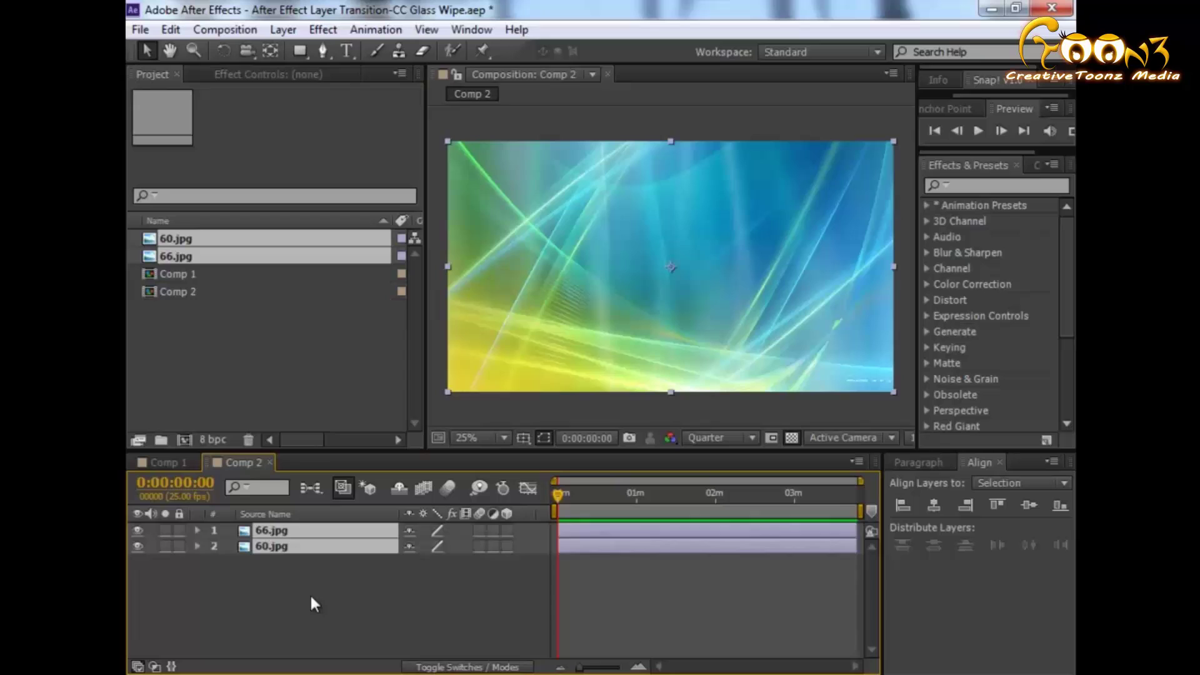
# Step: Toggle 66.jpg's visibility to check 60.jpg underneath, leaving 66.jpg selected
pyautogui.click(297, 535)
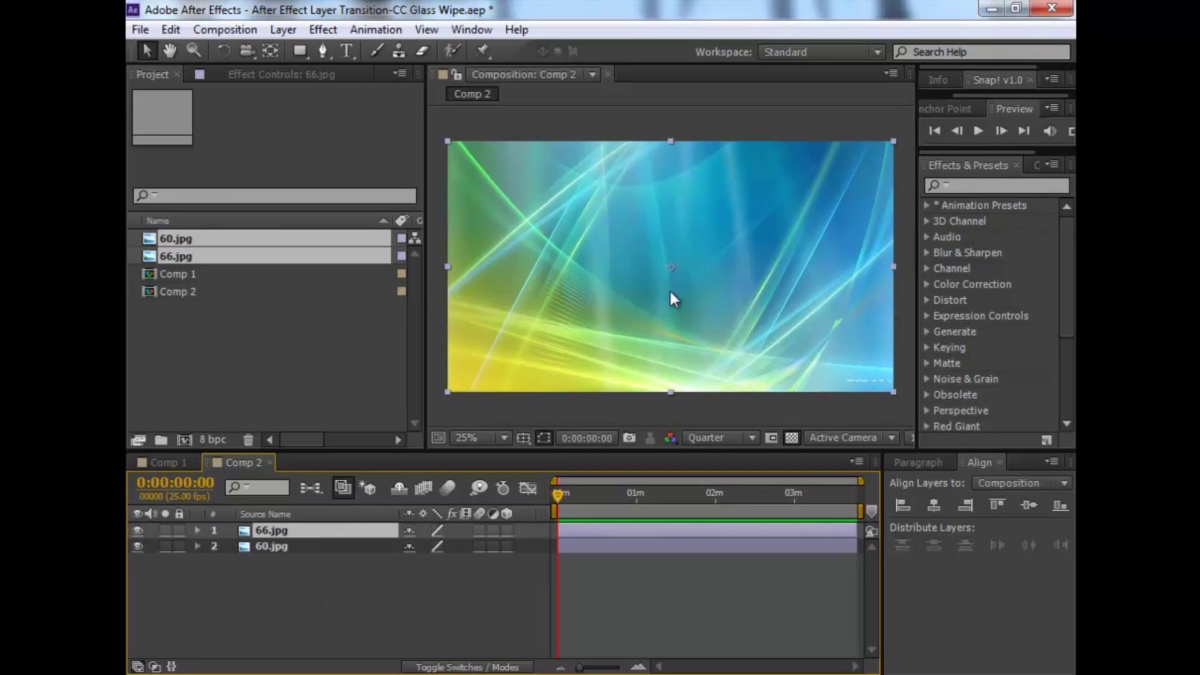
pyautogui.click(283, 546)
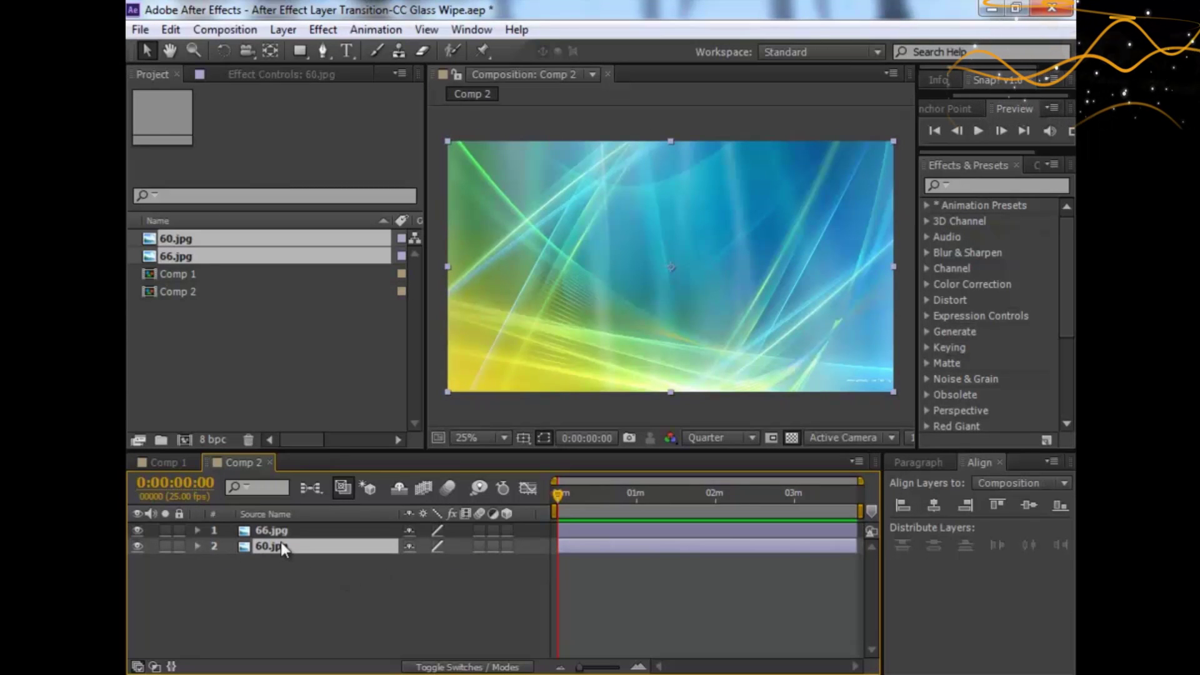
pyautogui.click(138, 530)
pyautogui.click(138, 530)
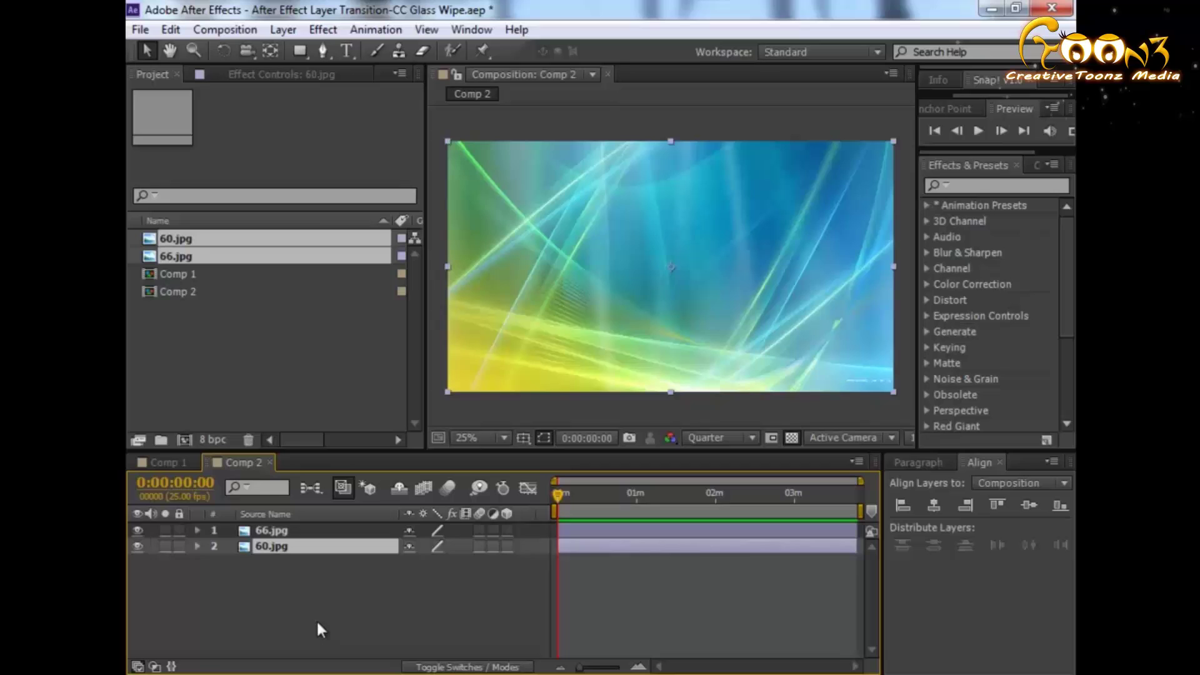
pyautogui.click(288, 533)
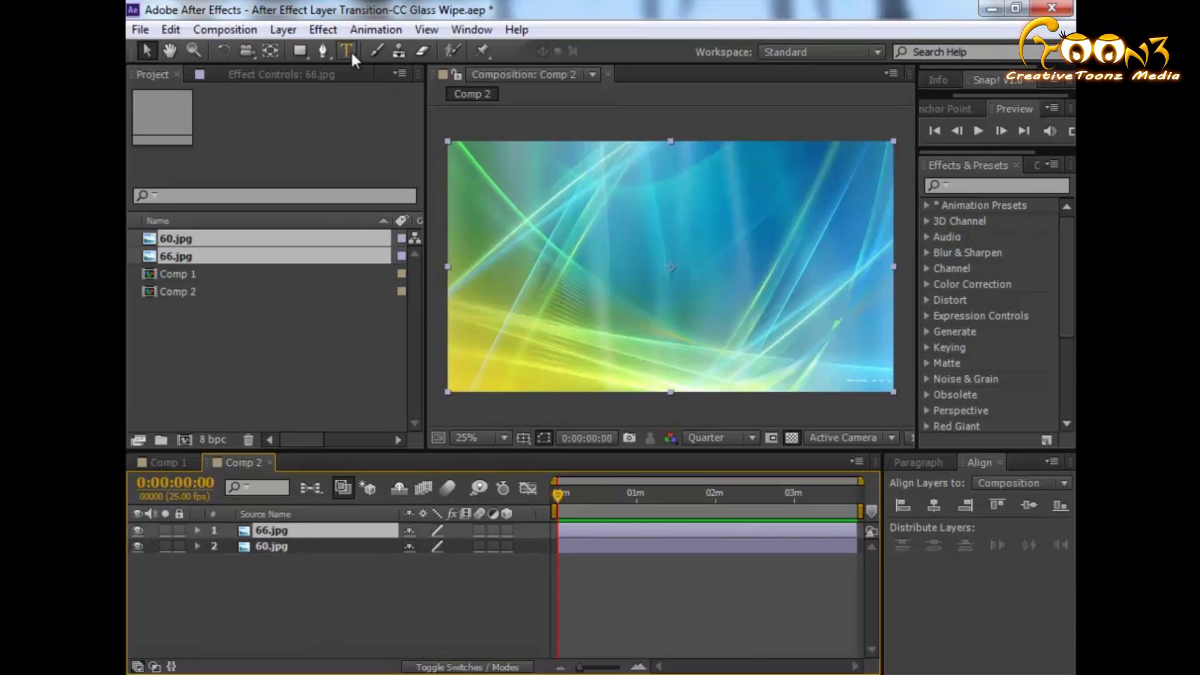
# Step: Apply Effect > Transition > CC Glass Wipe to the 66.jpg layer
pyautogui.click(322, 29)
pyautogui.moveTo(481, 508)
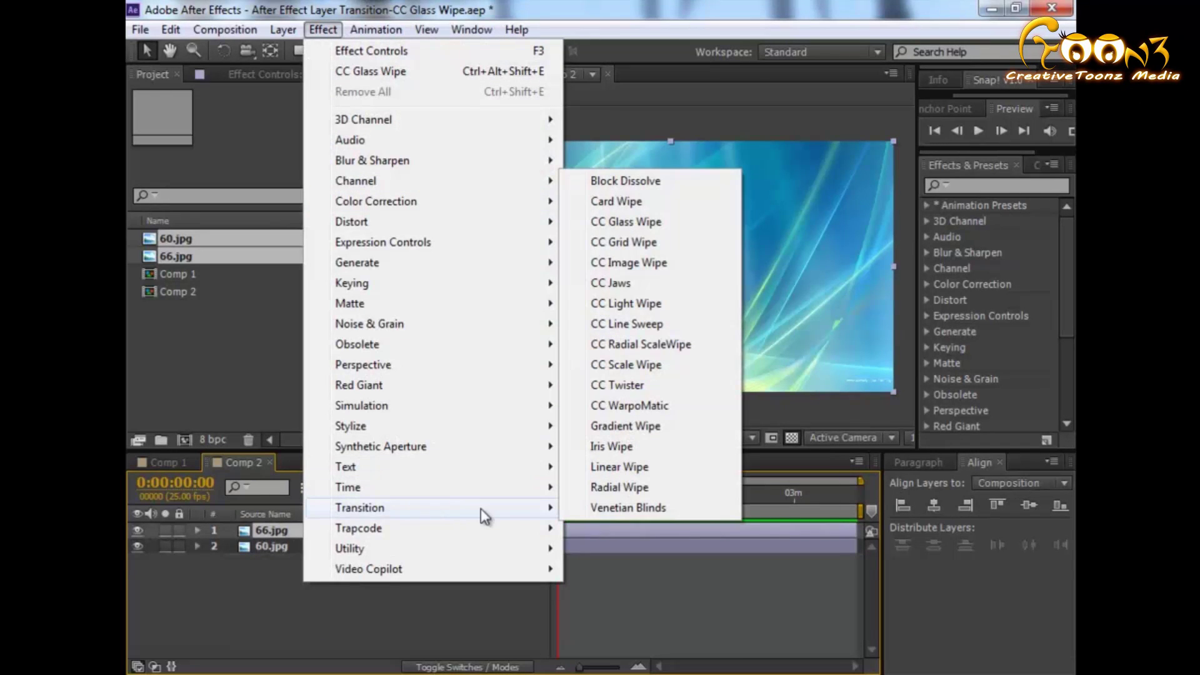
pyautogui.click(651, 224)
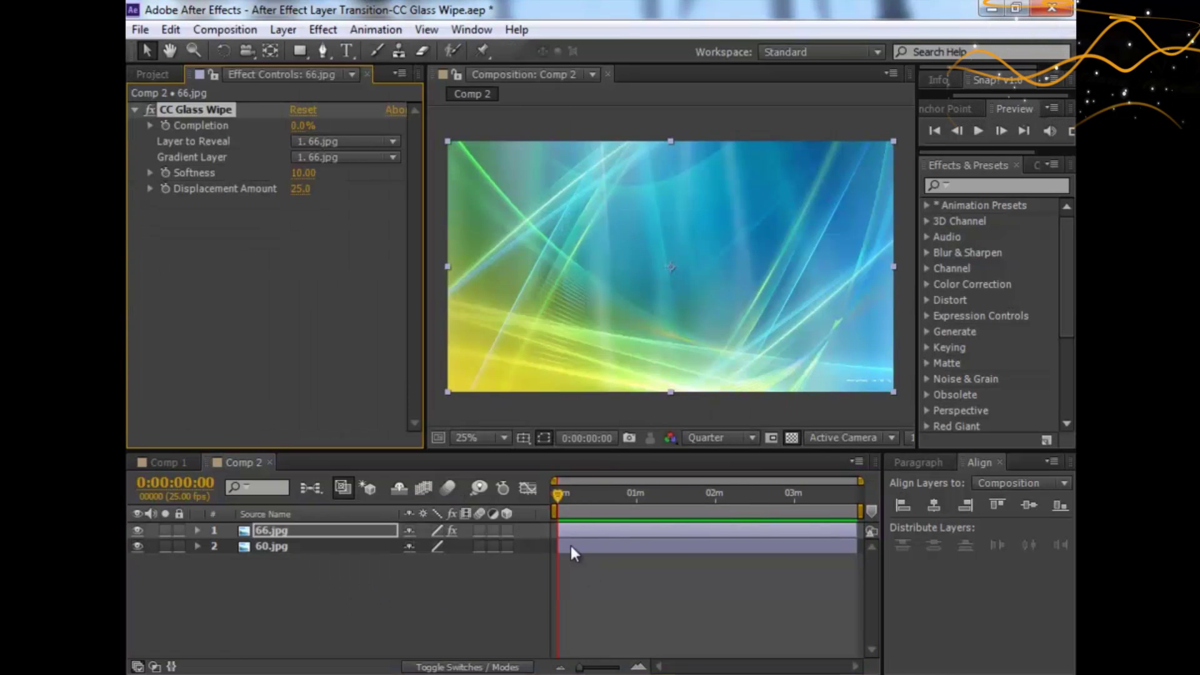
# Step: Scrub the timeline and Glass Wipe Completion to preview the wipe
pyautogui.moveTo(557, 493); pyautogui.dragTo(682, 491)
pyautogui.click(543, 493)
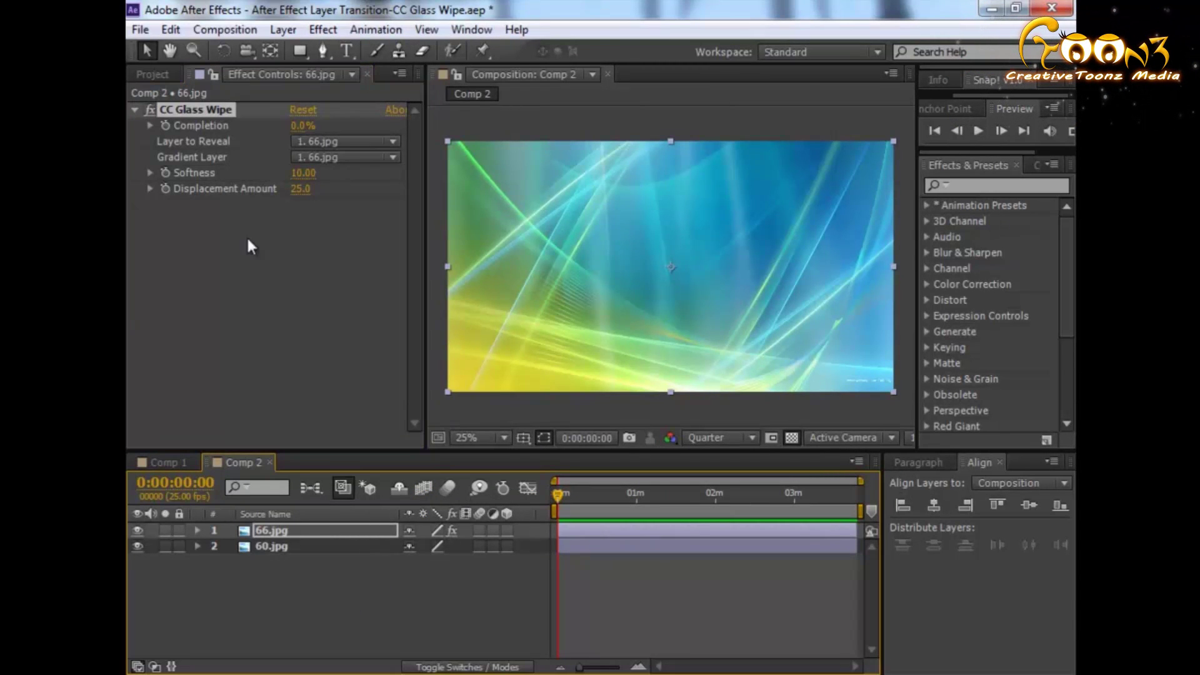
pyautogui.moveTo(297, 125); pyautogui.dragTo(295, 164)
pyautogui.click(251, 310)
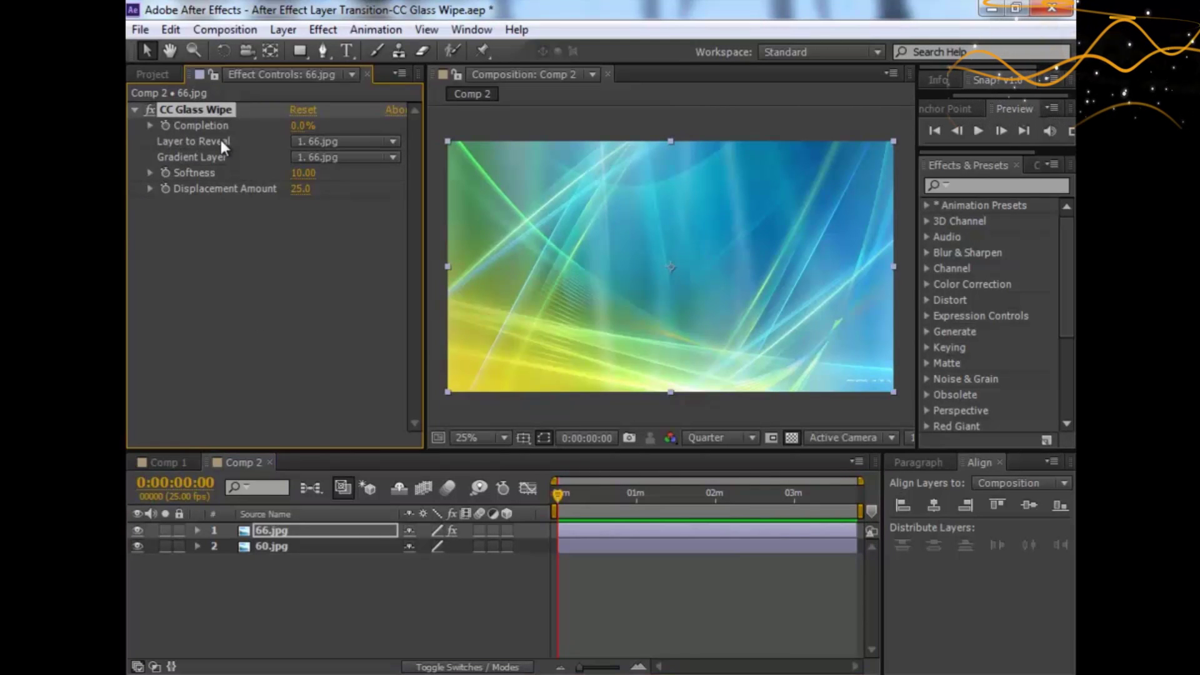
# Step: Set Layer to Reveal to 2. 60.jpg and scrub Completion to 47%
pyautogui.click(333, 139)
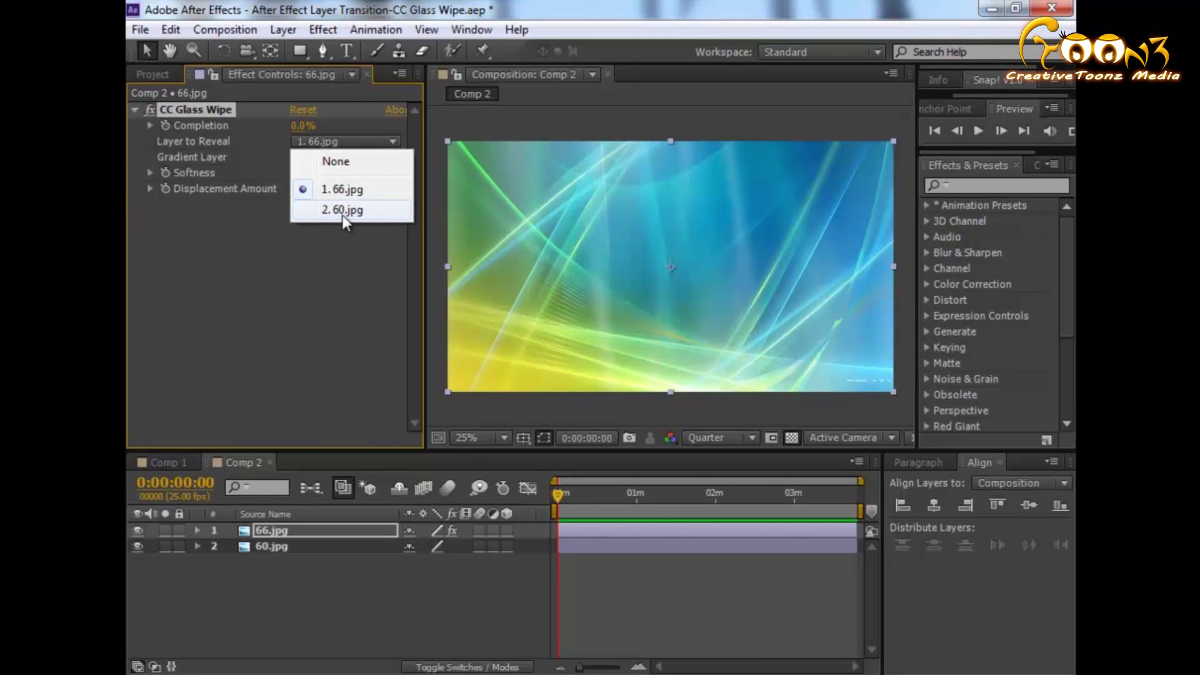
pyautogui.click(364, 215)
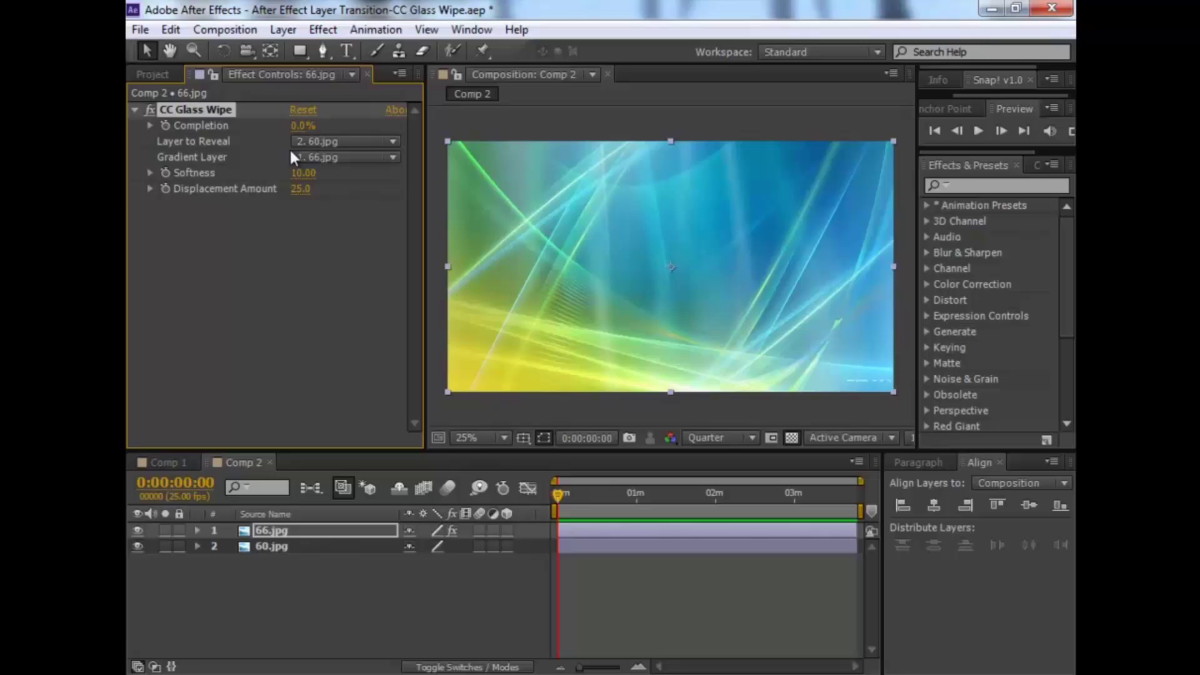
pyautogui.moveTo(299, 125); pyautogui.dragTo(361, 143)
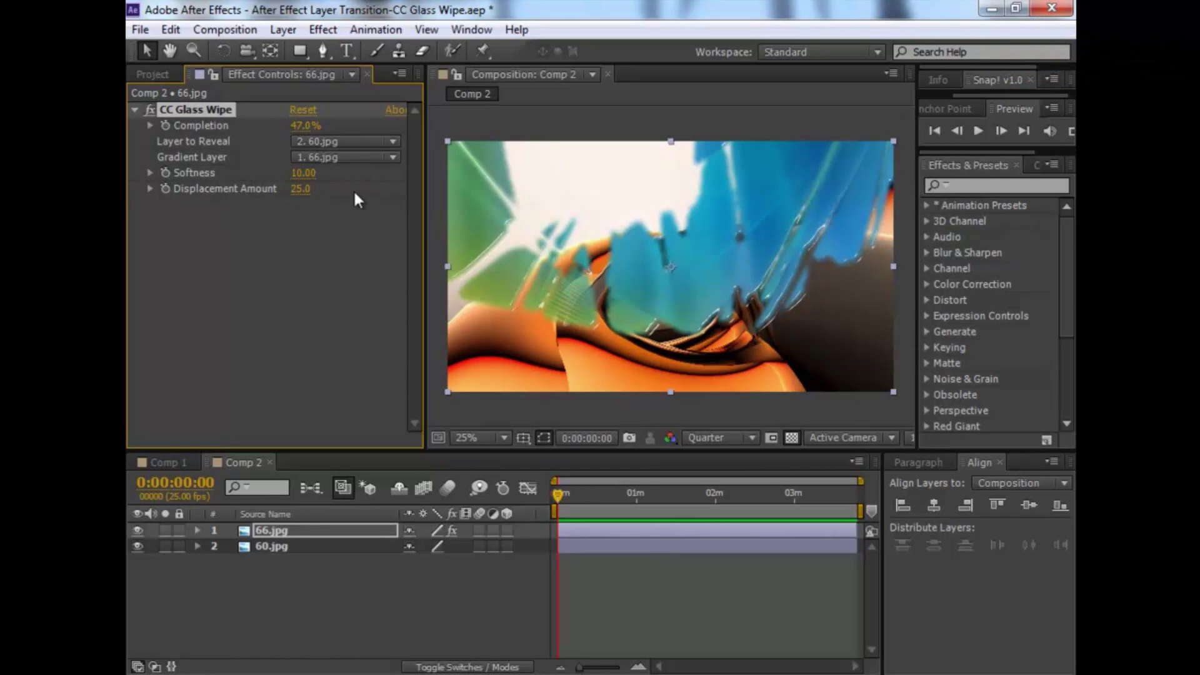
# Step: Try 2. 60.jpg as the Gradient Layer and scrub Completion to preview the result
pyautogui.click(332, 157)
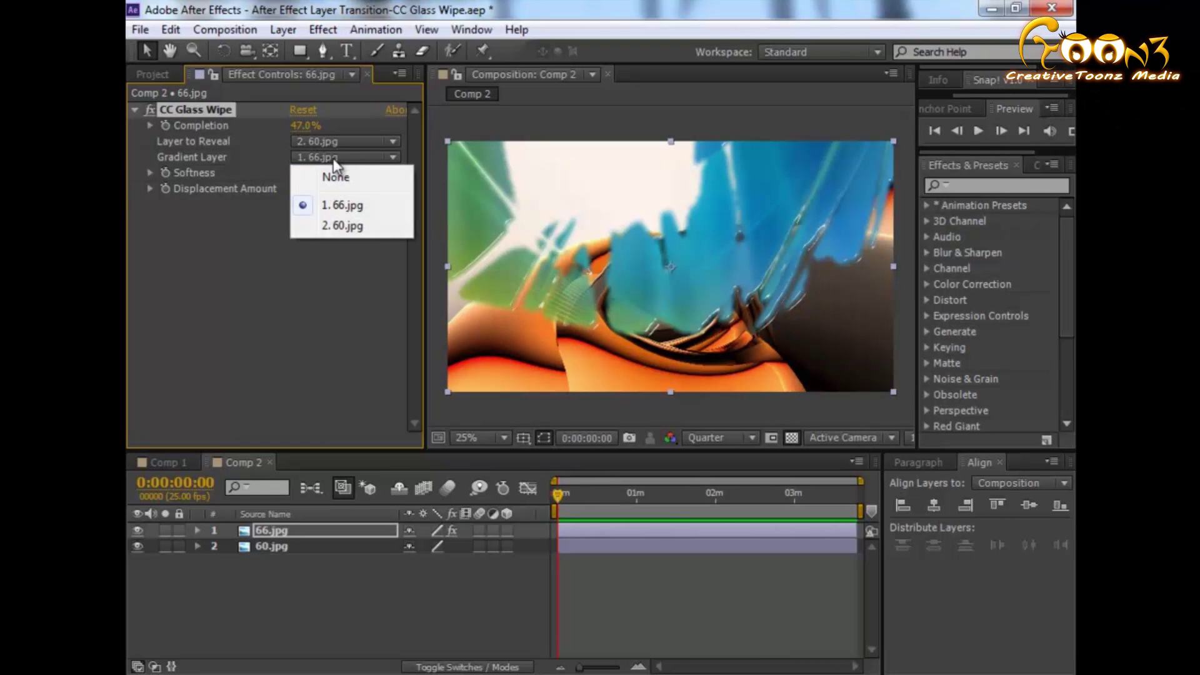
pyautogui.click(358, 228)
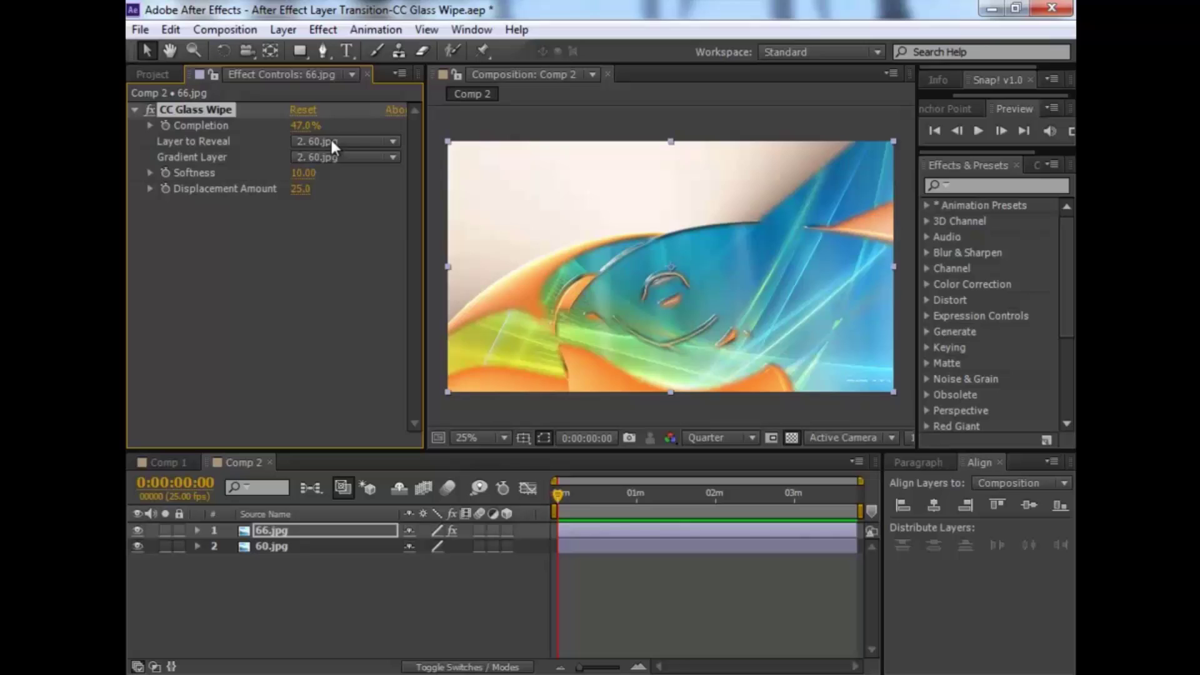
pyautogui.moveTo(306, 125); pyautogui.dragTo(379, 142)
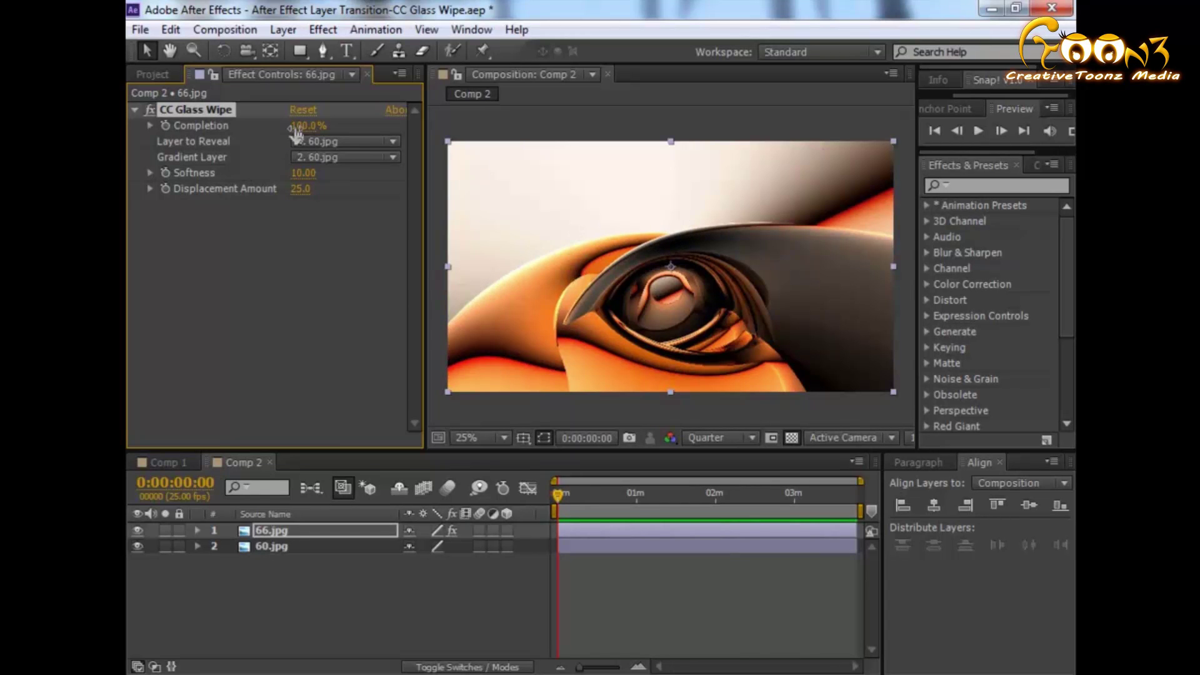
pyautogui.moveTo(296, 133); pyautogui.dragTo(335, 154)
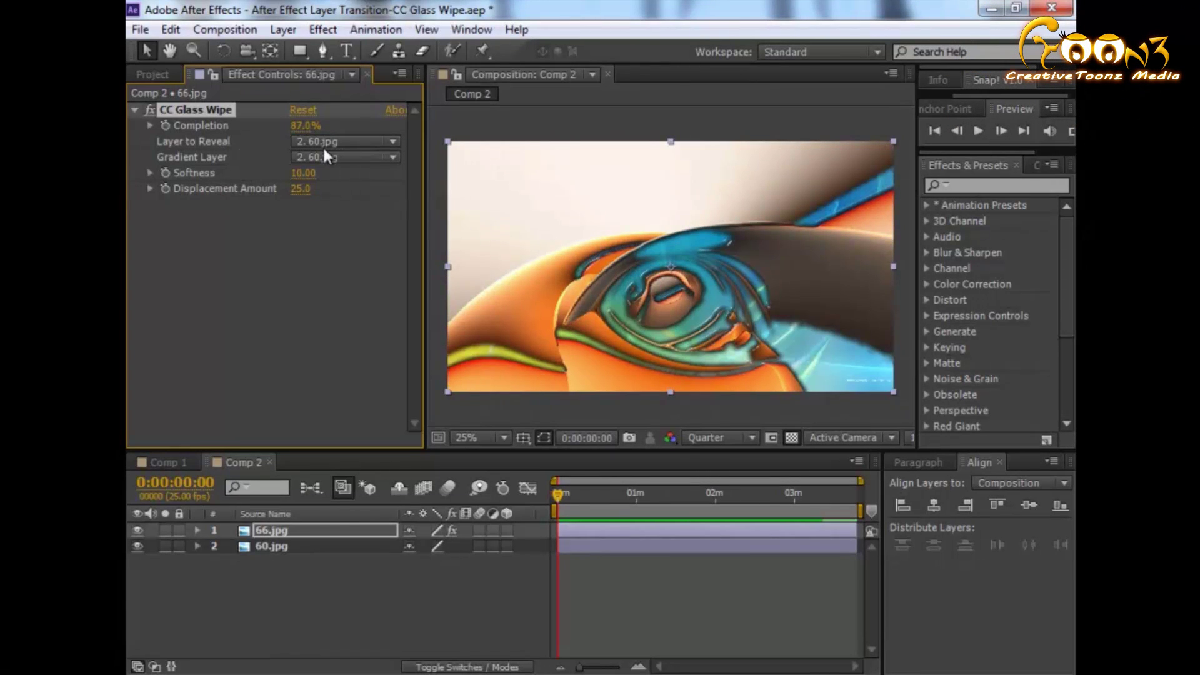
# Step: Set Gradient Layer back to 1. 66.jpg with Completion at 40%
pyautogui.click(323, 153)
pyautogui.click(361, 201)
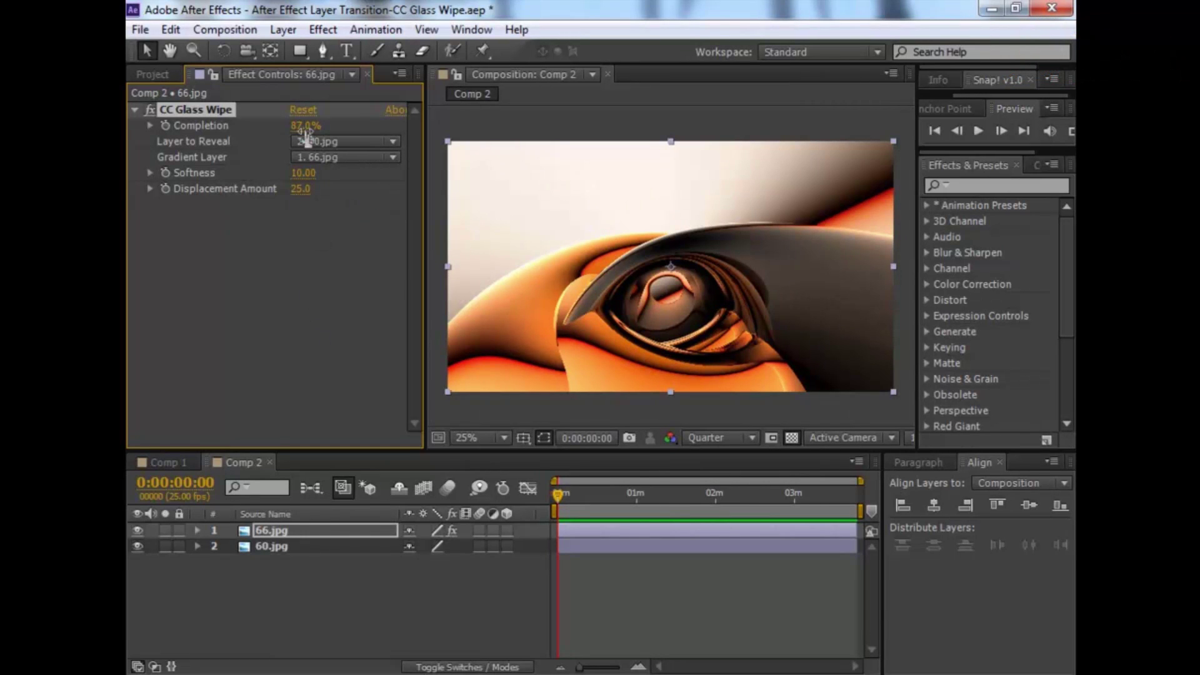
pyautogui.moveTo(303, 126); pyautogui.dragTo(278, 145)
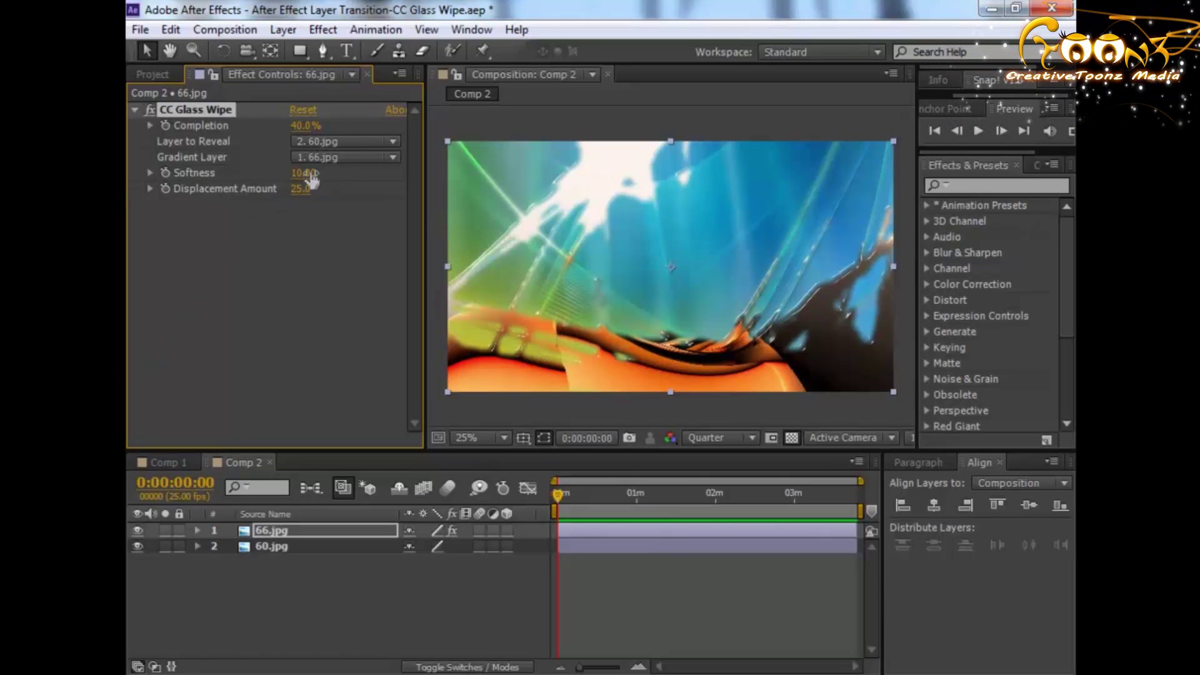
# Step: Scrub Glass Wipe Softness to 17.70 and raise the Displacement Amount
pyautogui.moveTo(308, 172); pyautogui.dragTo(407, 210)
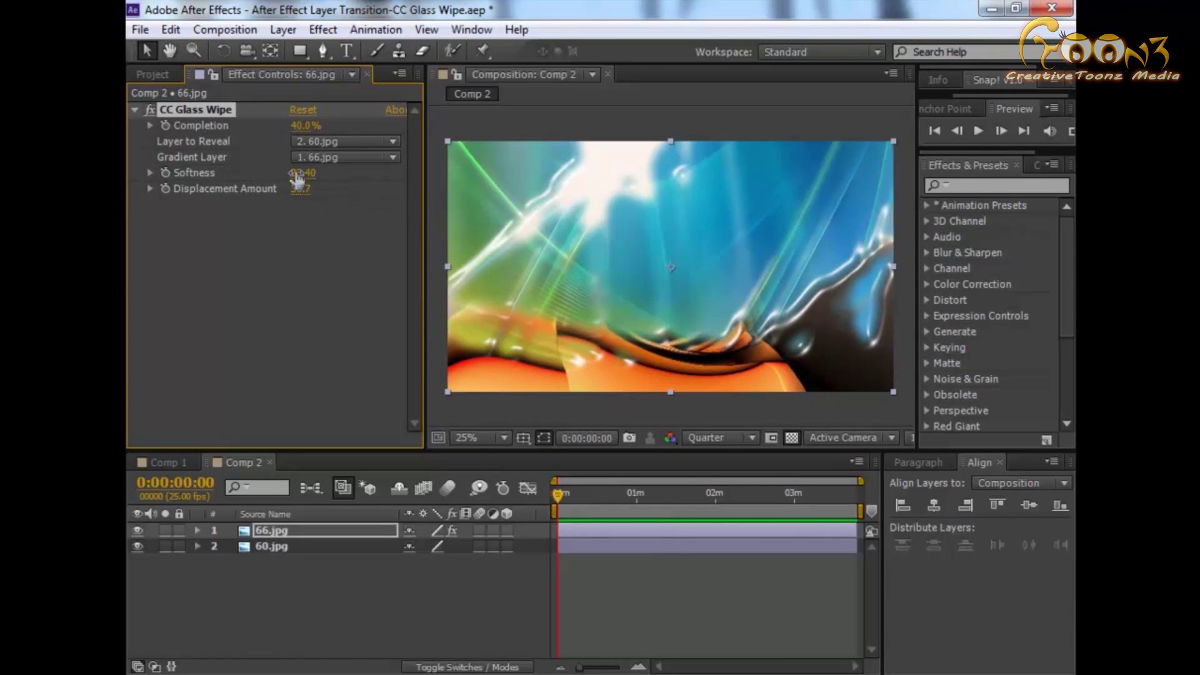
pyautogui.moveTo(297, 179); pyautogui.dragTo(409, 195)
# Step: Set Softness to 9.40 and Displacement Amount to 77.0, then recentre the viewer
pyautogui.scroll(2, 515, 209)
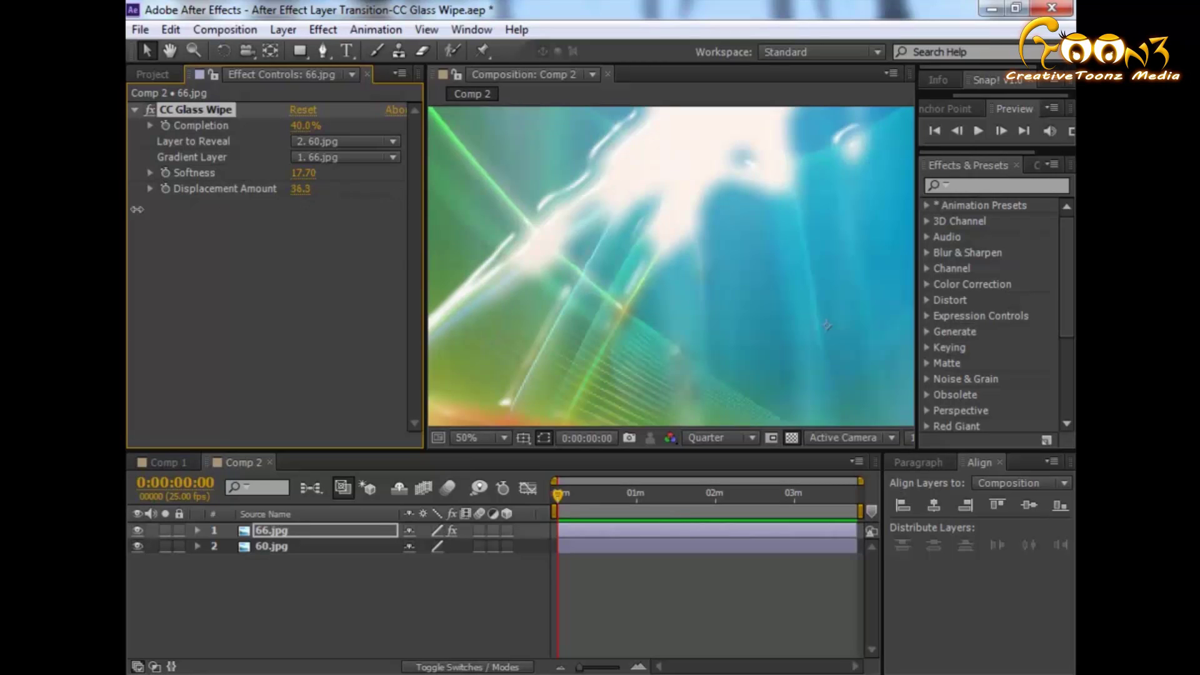
pyautogui.moveTo(617, 232); pyautogui.dragTo(582, 236)
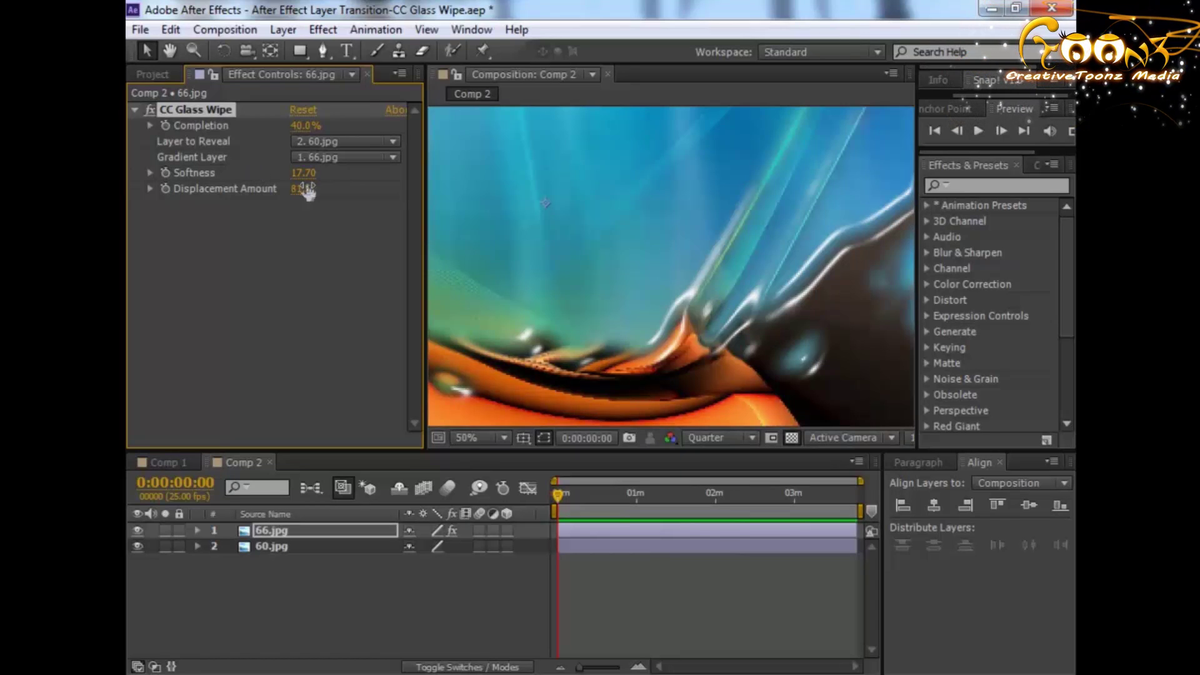
pyautogui.moveTo(305, 178); pyautogui.dragTo(436, 224)
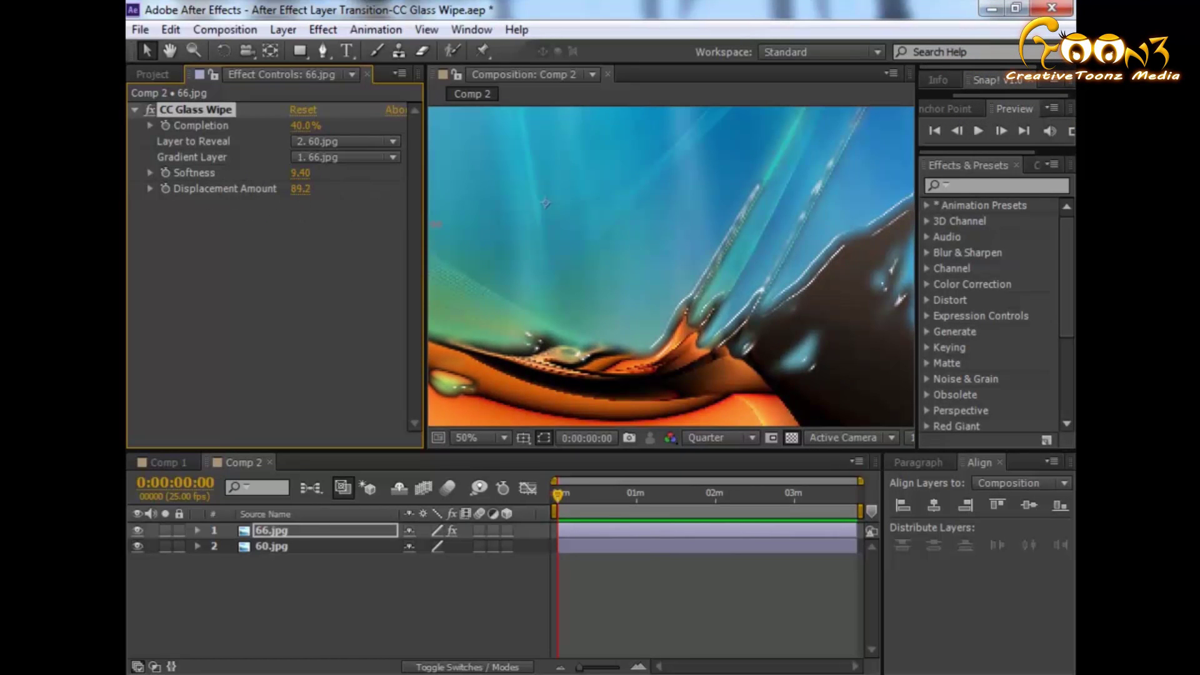
pyautogui.moveTo(545, 203); pyautogui.dragTo(546, 203)
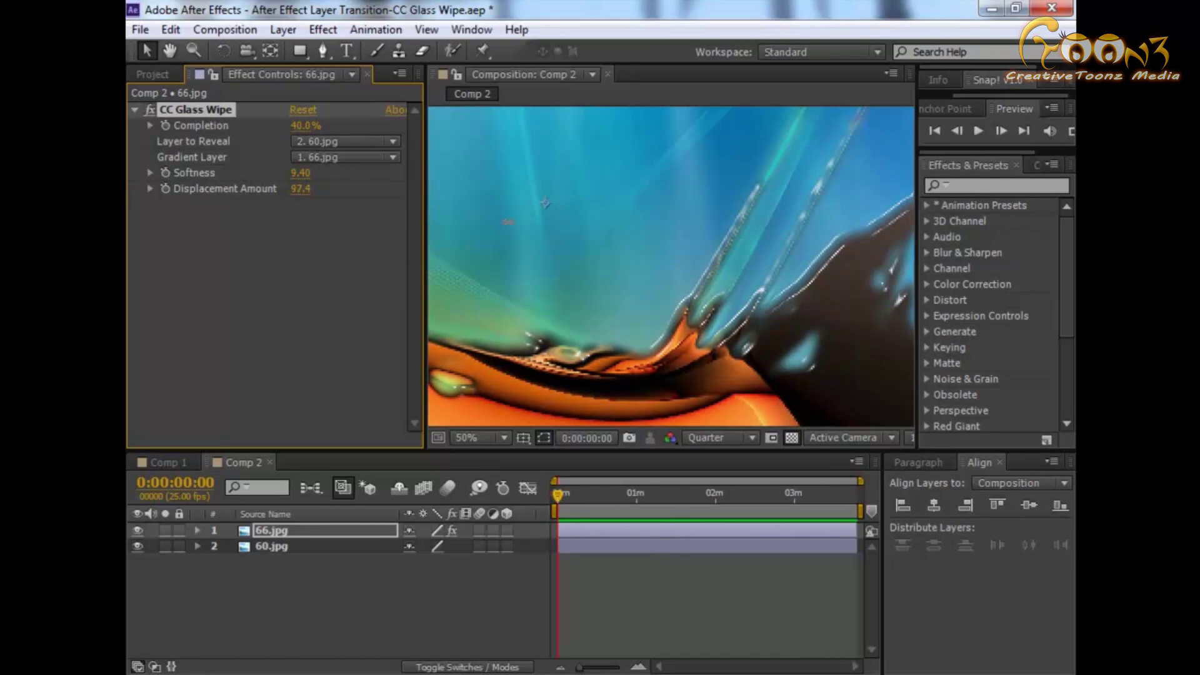
pyautogui.scroll(-2, 796, 245)
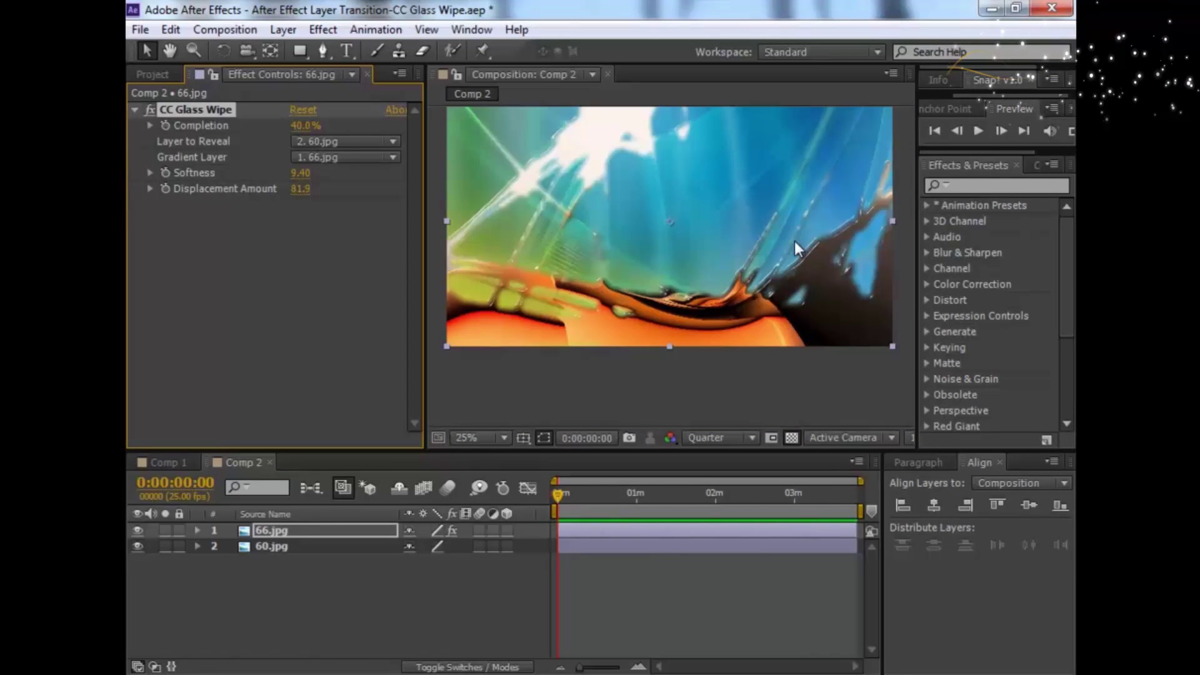
pyautogui.moveTo(625, 247); pyautogui.dragTo(612, 284)
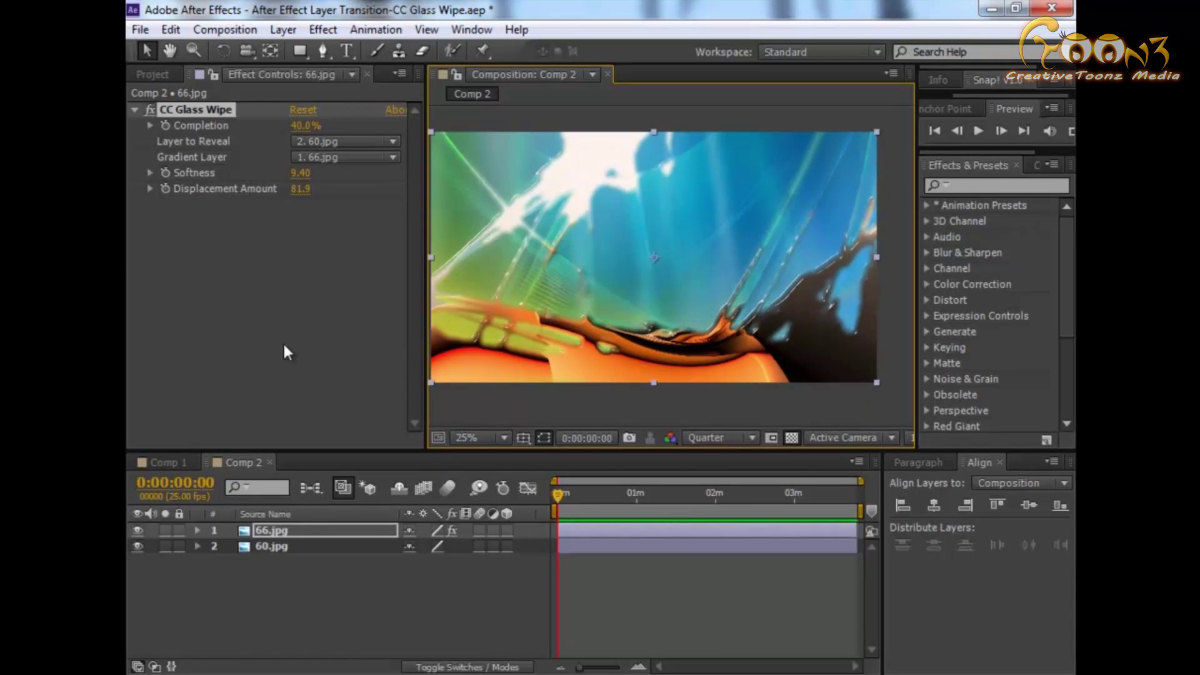
pyautogui.click(262, 195)
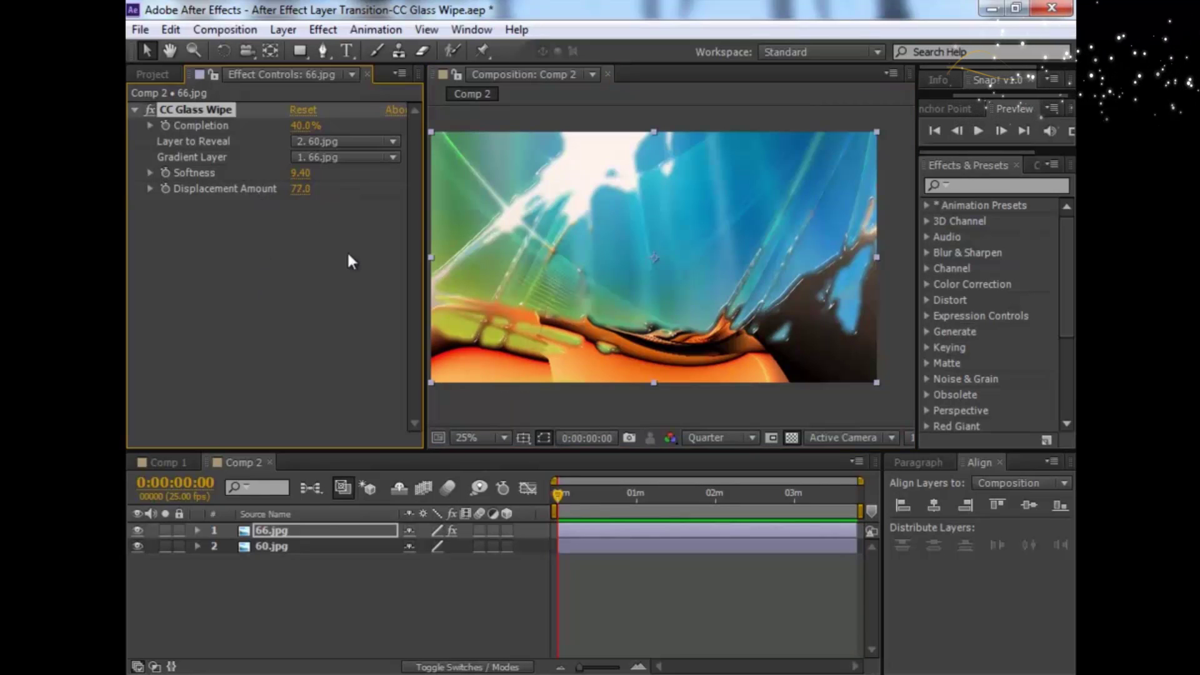